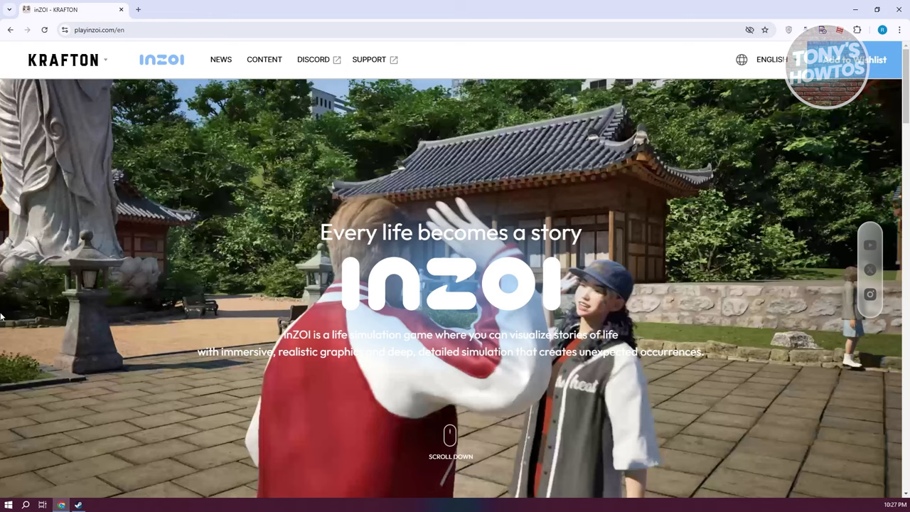
Step: Search the web for "steam download" in a new browser tab and reach the Steam store's home page
left_click(140, 10)
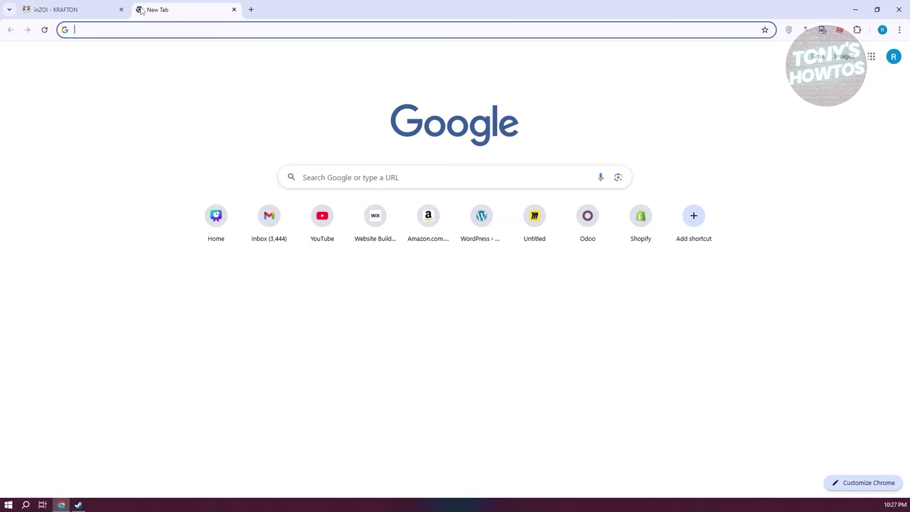
type("steam down")
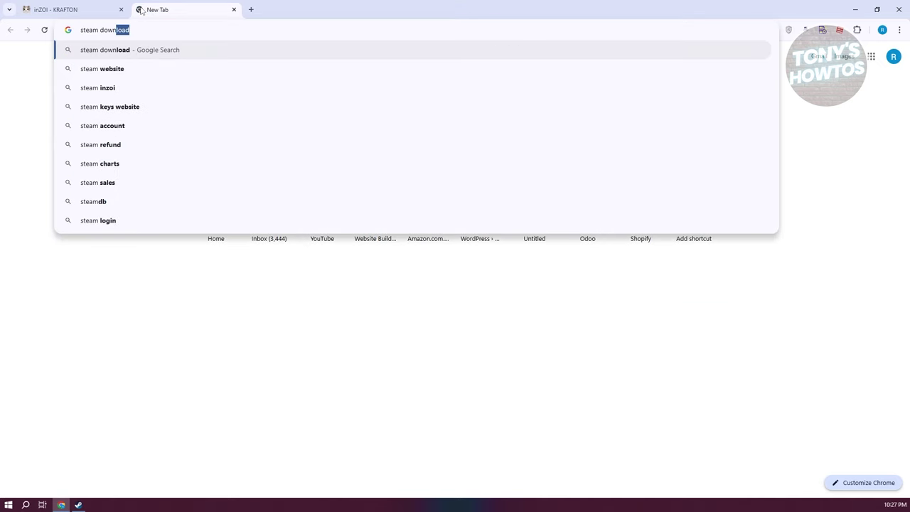
type("load")
key("Return")
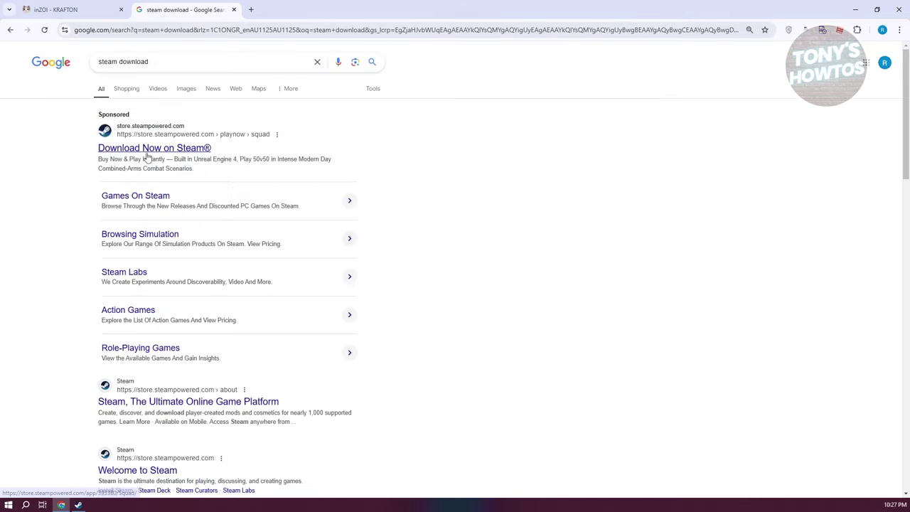
left_click(147, 150)
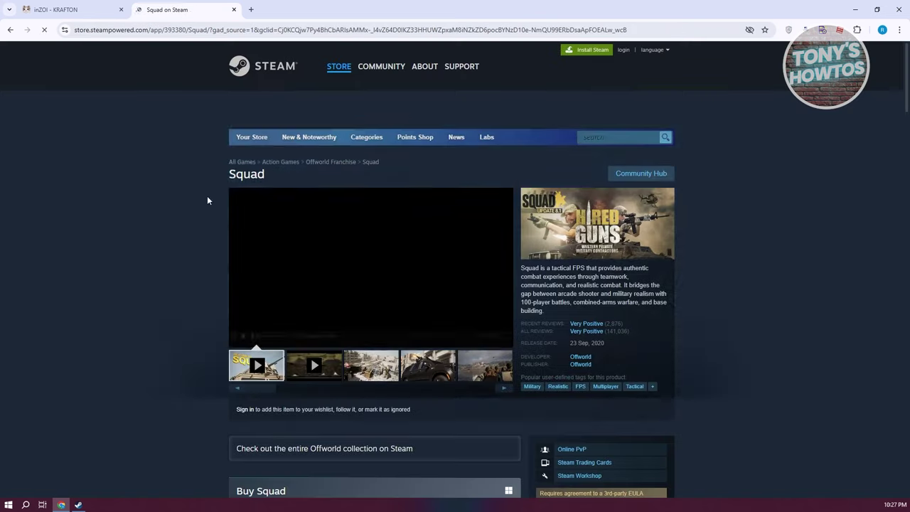
left_click(274, 69)
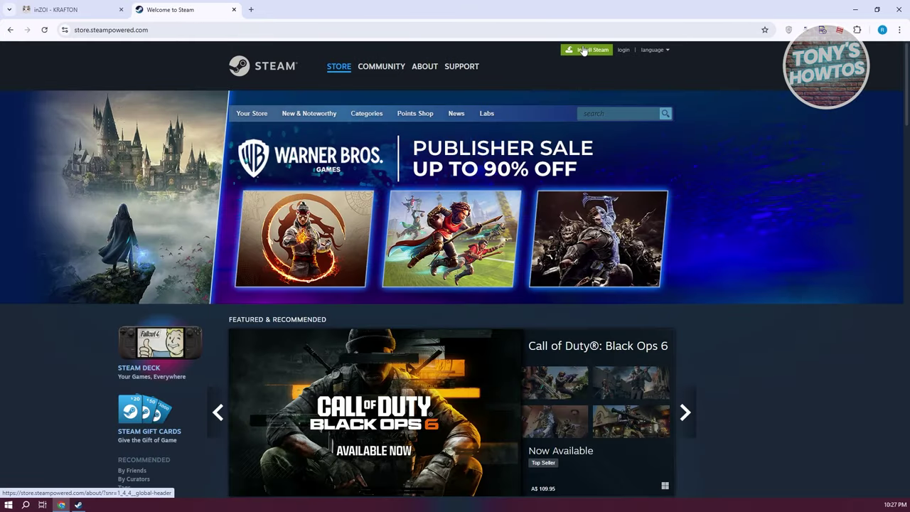
Step: Go to the Steam sign-in page and open the form for creating a new account
left_click(624, 51)
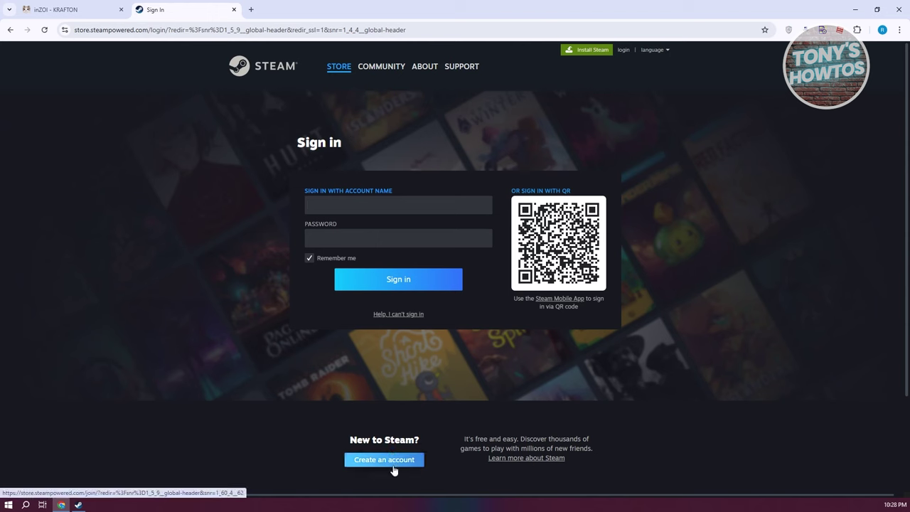
scroll(395, 470, "down", 1)
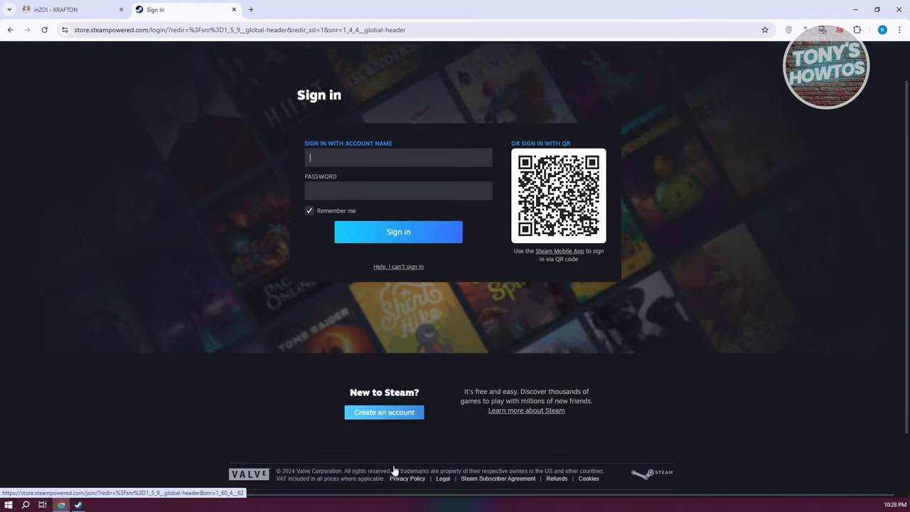
left_click(391, 414)
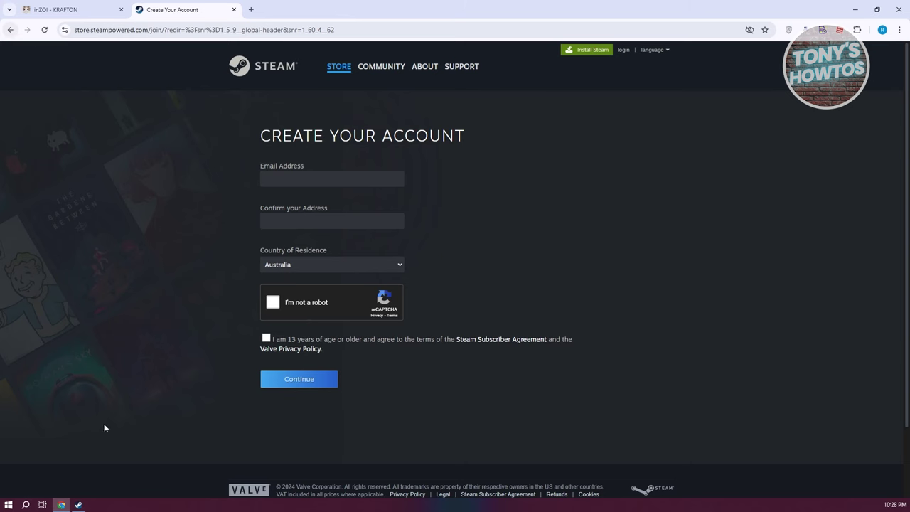
Step: Switch to the Steam desktop app, search the store for "inzoi" and open the inZOI store page
left_click(57, 9)
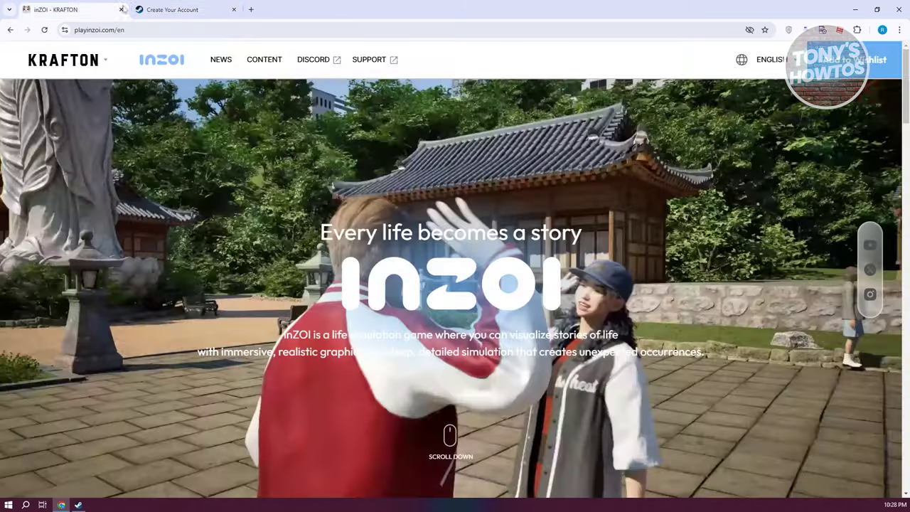
left_click(61, 505)
left_click(79, 504)
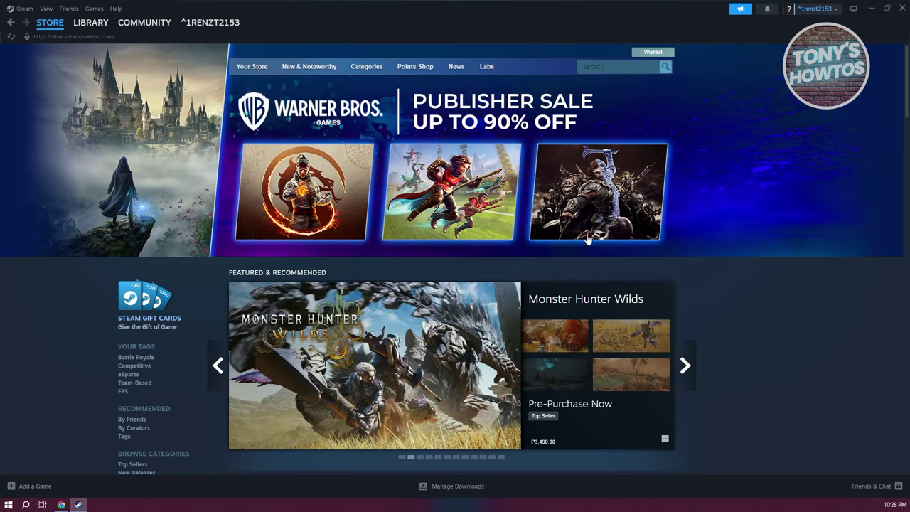
left_click(613, 65)
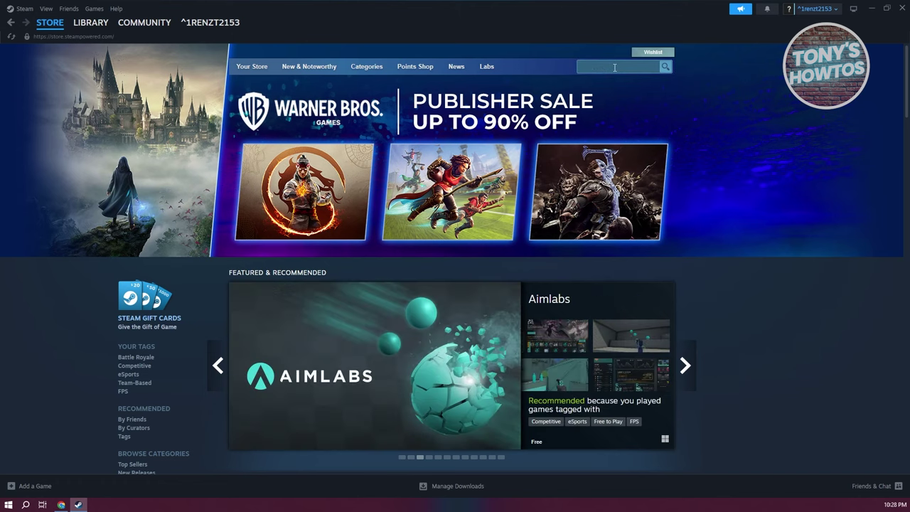
type("inzoi")
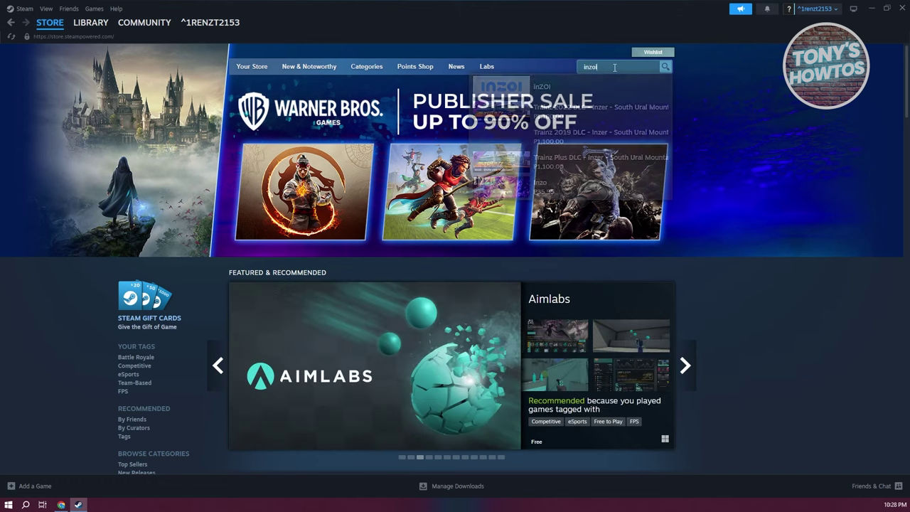
left_click(565, 87)
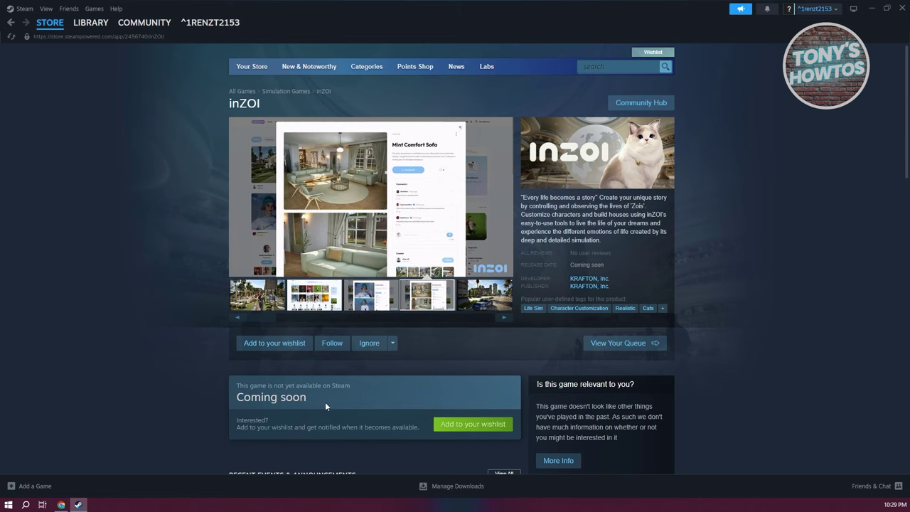
Step: Examine the availability and wishlist section of the inZOI store page and check the account options
scroll(325, 407, "down", 1)
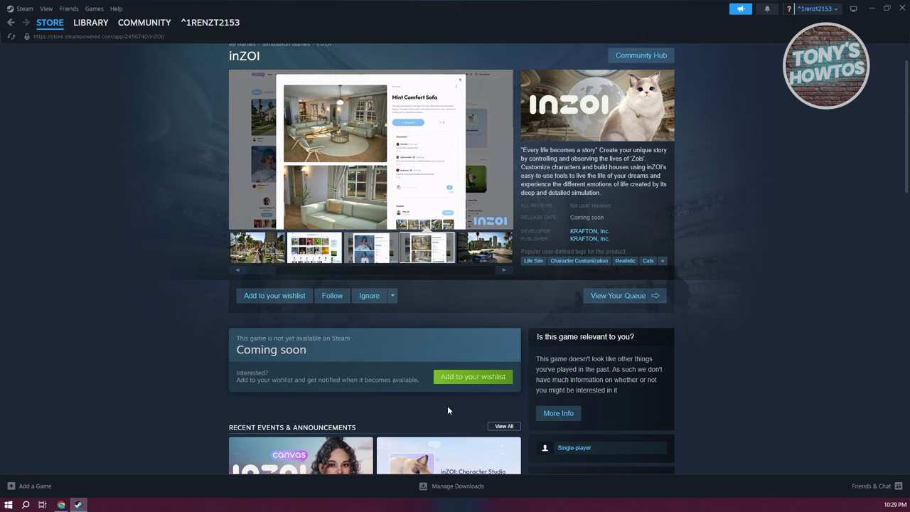
scroll(447, 407, "up", 1)
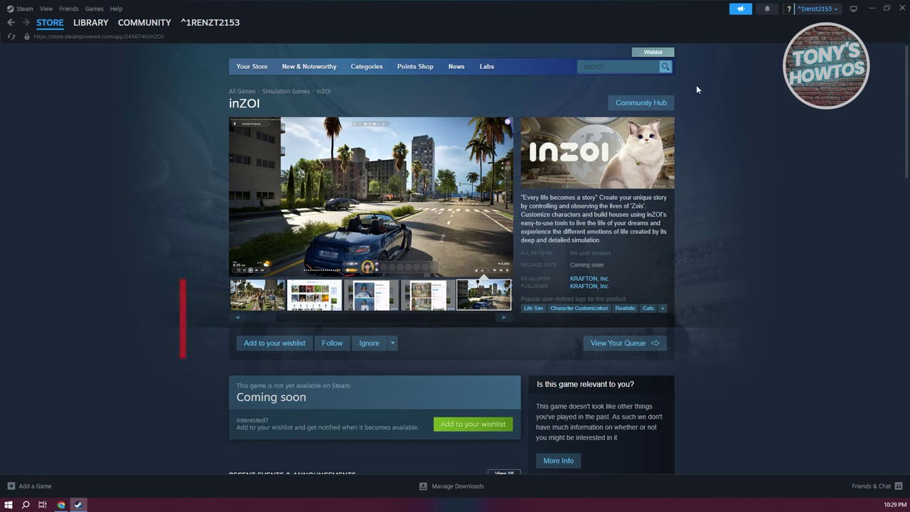
left_click(818, 8)
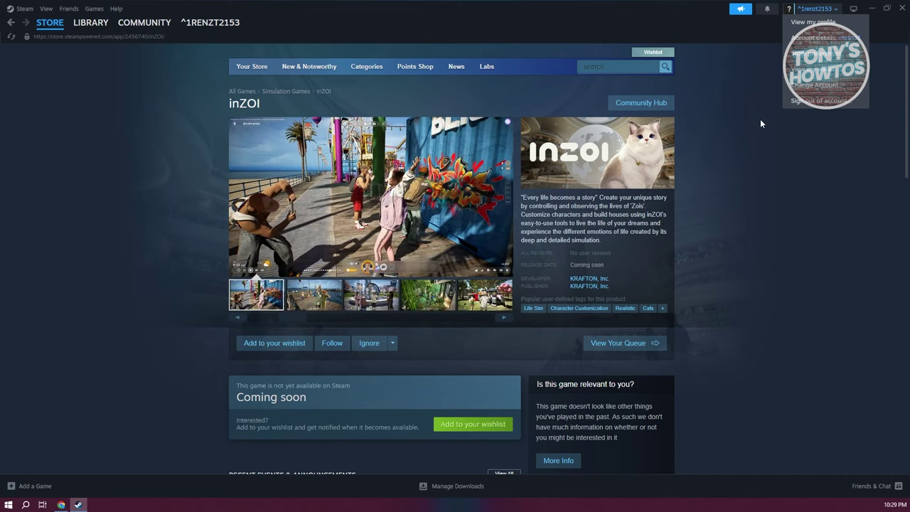
left_click(484, 294)
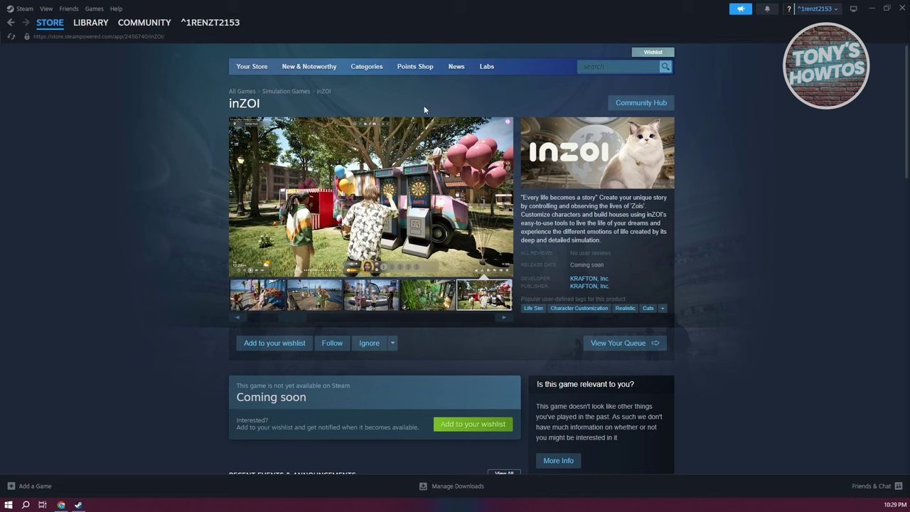
Step: Open Farlight 84 in the library, view its installation options and close them without installing
mouse_move(252, 71)
left_click(88, 24)
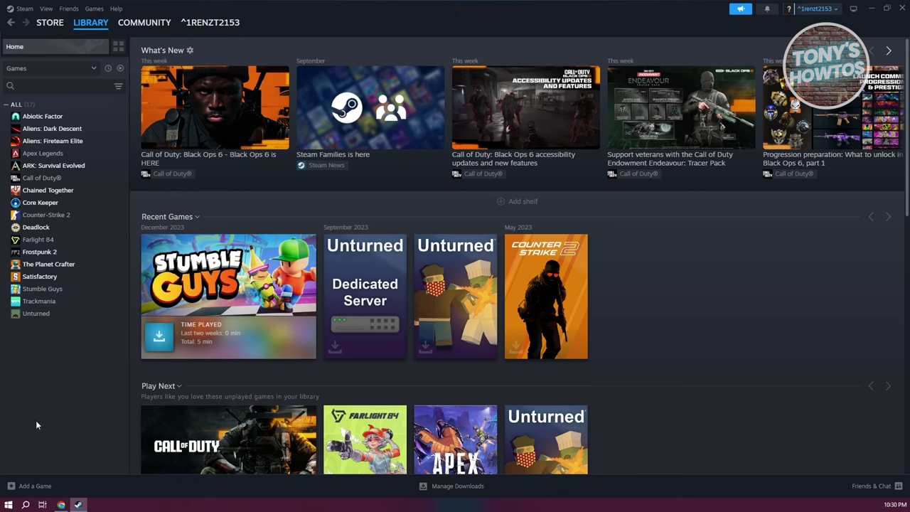
right_click(35, 246)
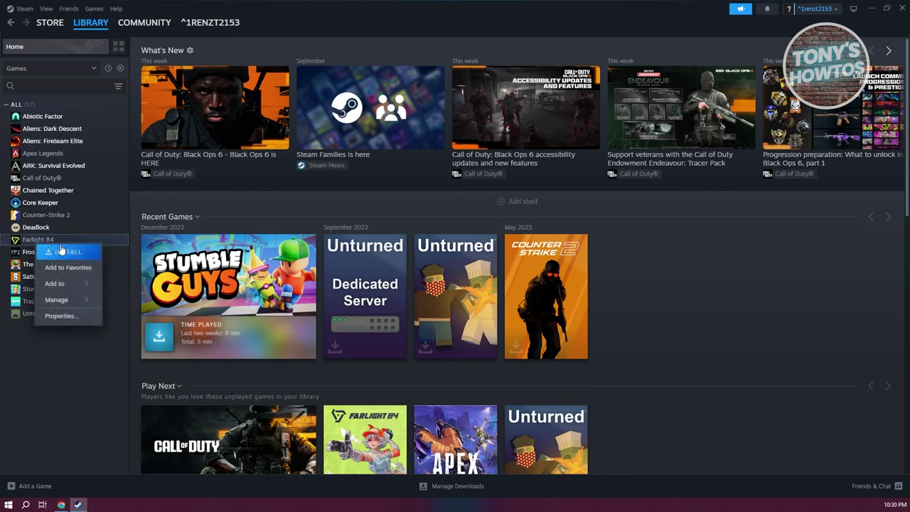
left_click(28, 246)
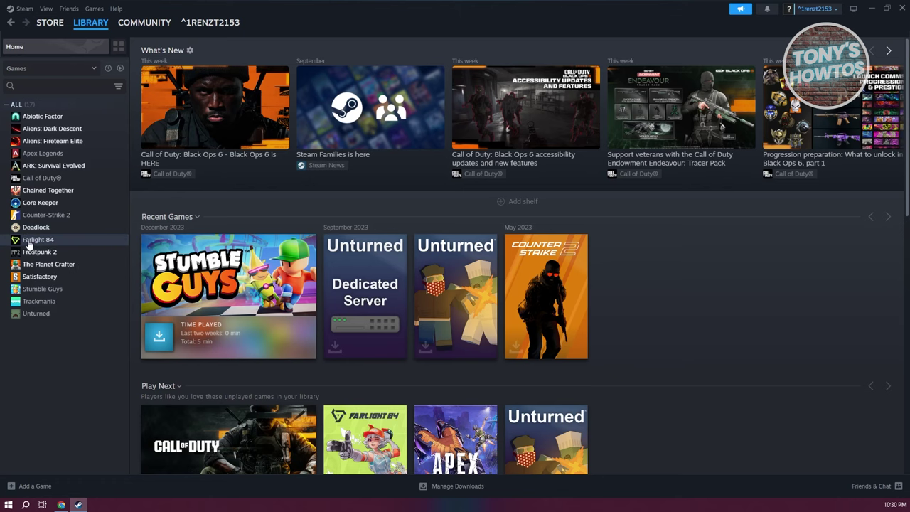
left_click(32, 240)
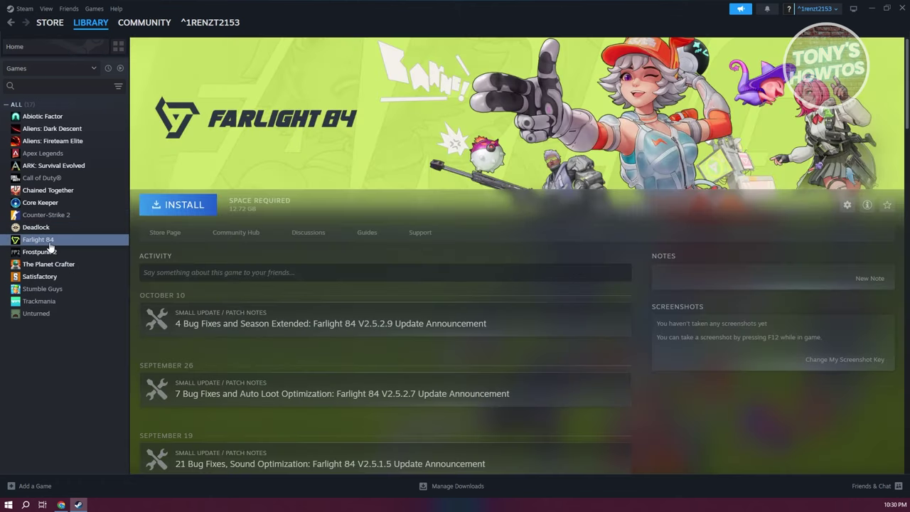
left_click(176, 211)
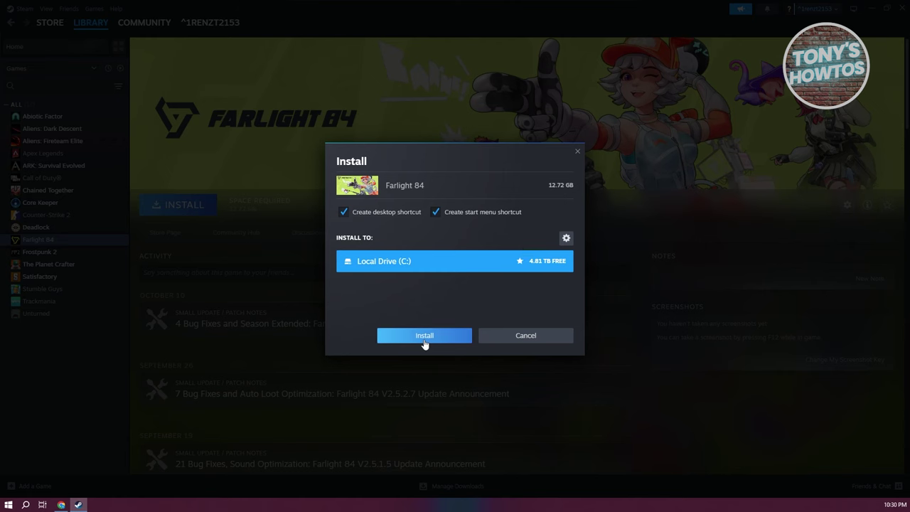
left_click(578, 155)
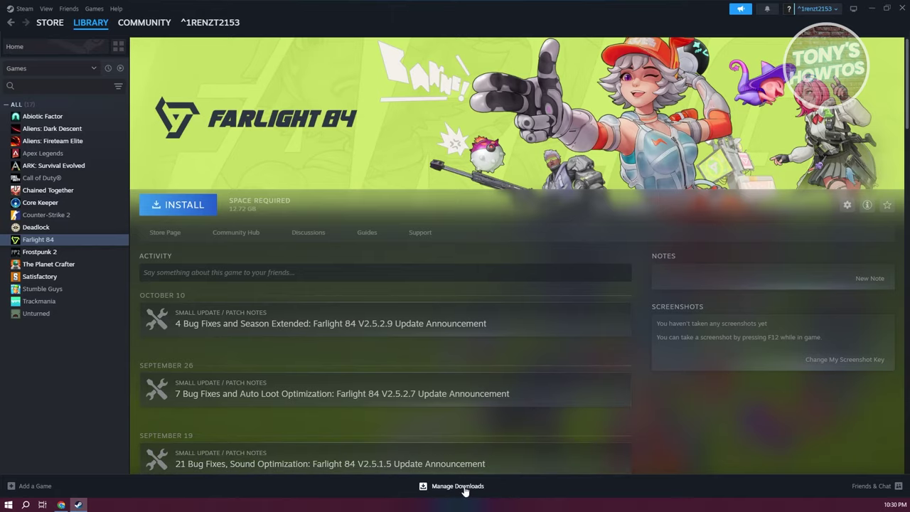
Step: Check the downloads queue and return to the library home
left_click(437, 486)
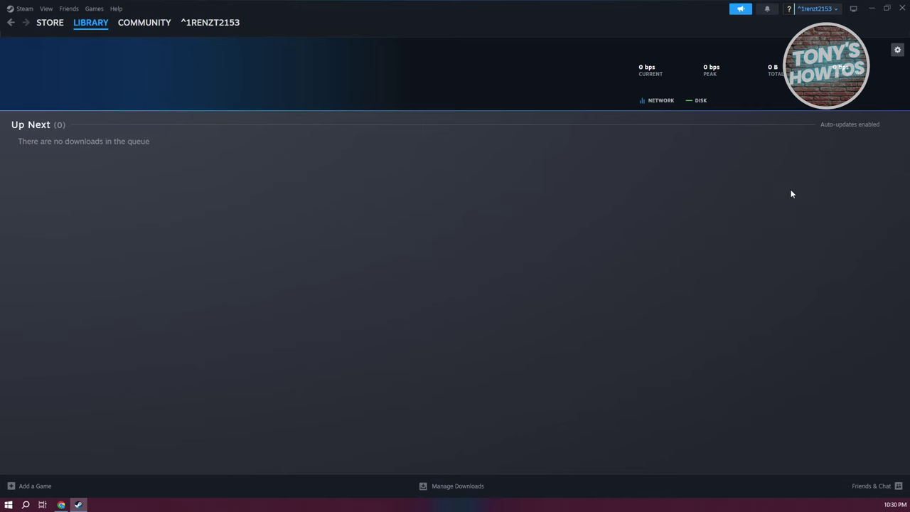
mouse_move(102, 26)
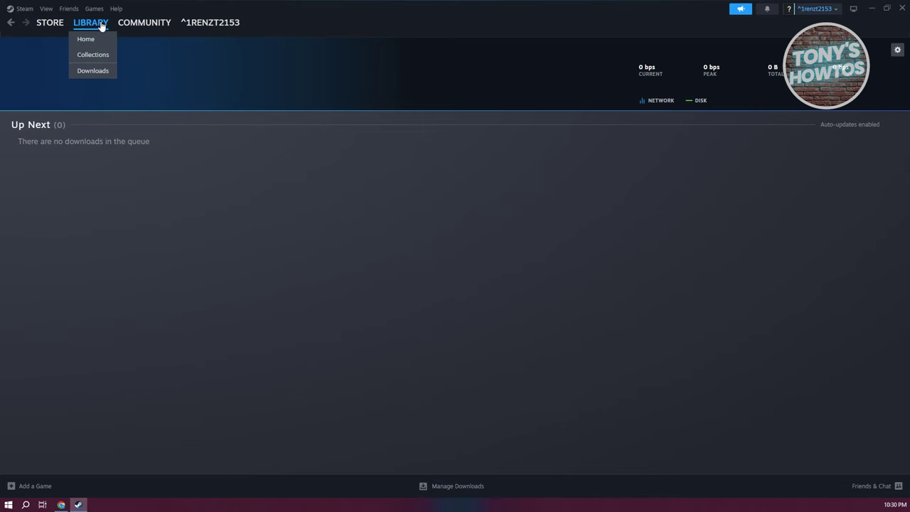
left_click(102, 26)
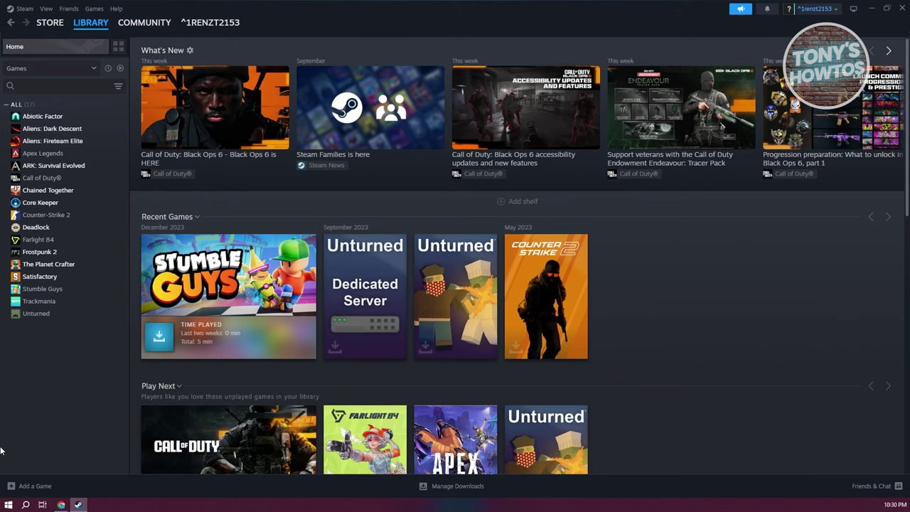
Step: Browse the library pages of Core Keeper, Counter-Strike 2 and Farlight 84
left_click(64, 191)
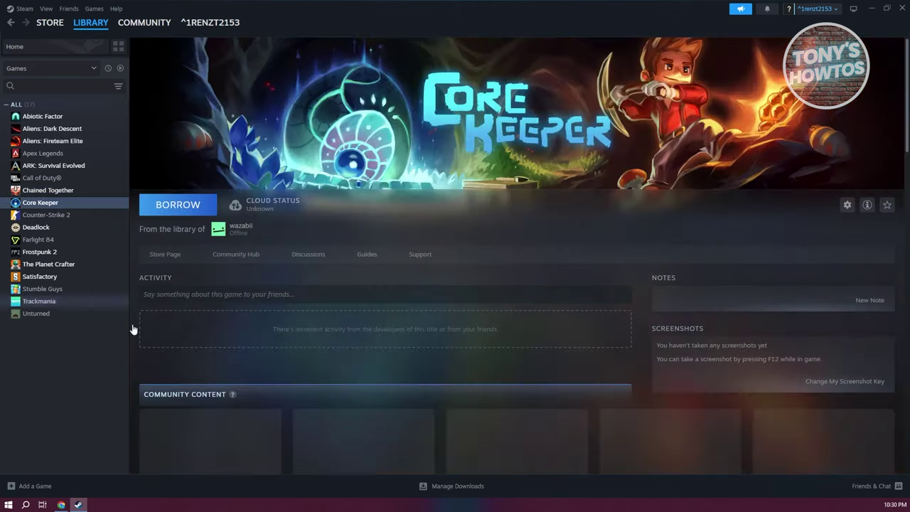
left_click(44, 215)
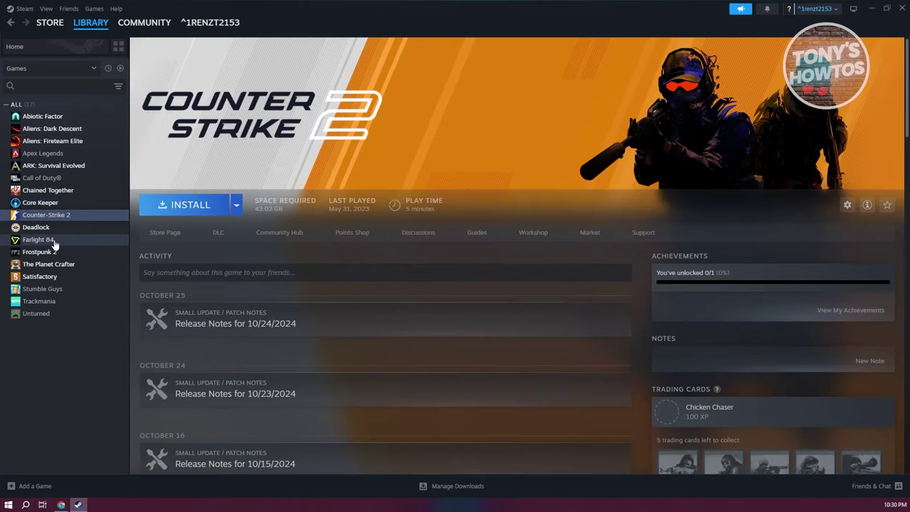
left_click(54, 242)
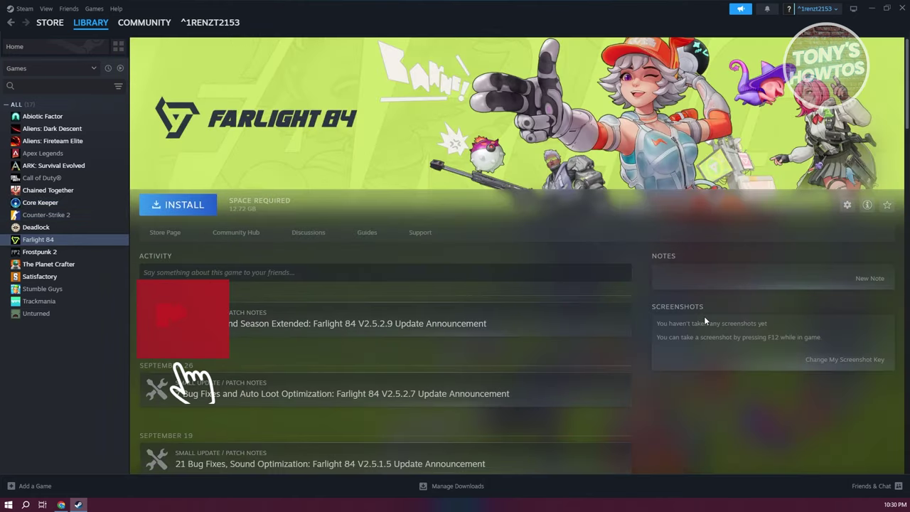